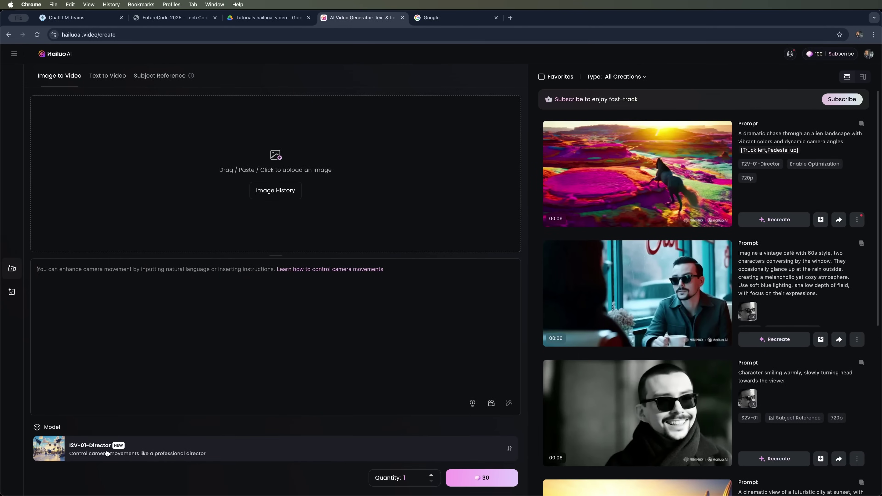
Confirm the model is I2V-01-Director, then browse the Explore page's Discover gallery
{"action": "left_click", "coordinate": [107, 452]}
{"action": "left_click", "coordinate": [460, 354]}
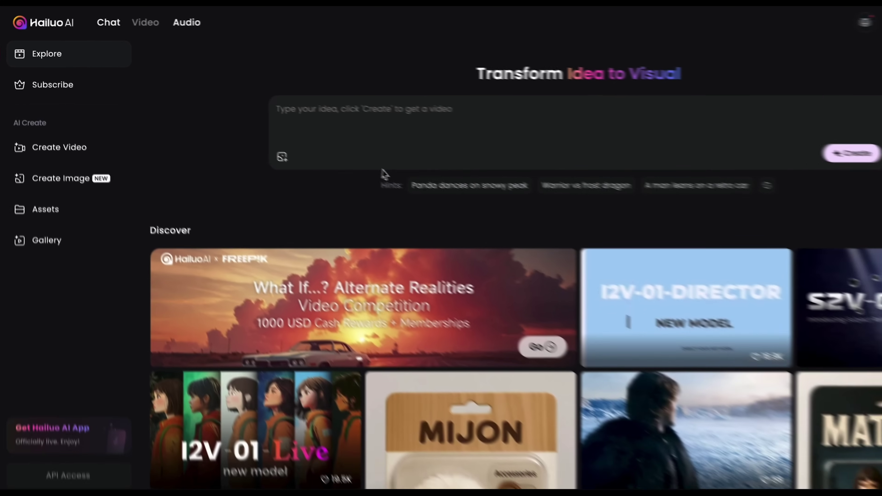
{"action": "scroll", "coordinate": [386, 173], "scroll_direction": "down", "scroll_amount": 4}
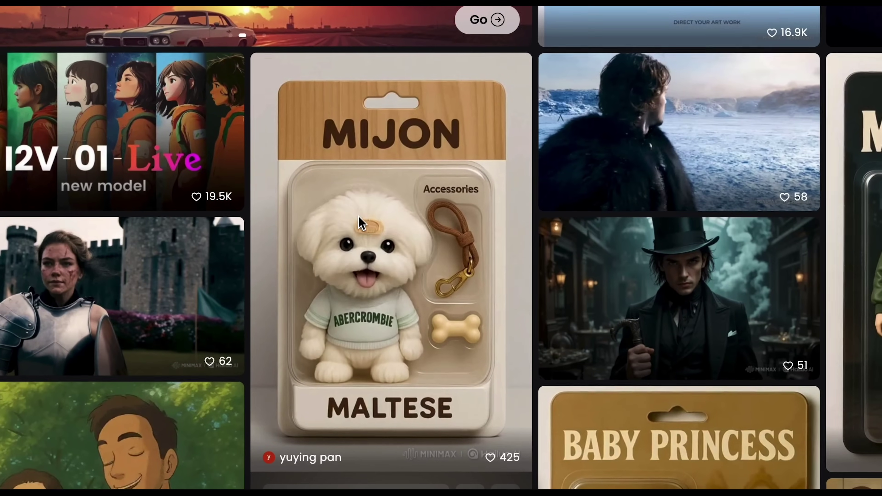
{"action": "scroll", "coordinate": [664, 300], "scroll_direction": "down", "scroll_amount": 7}
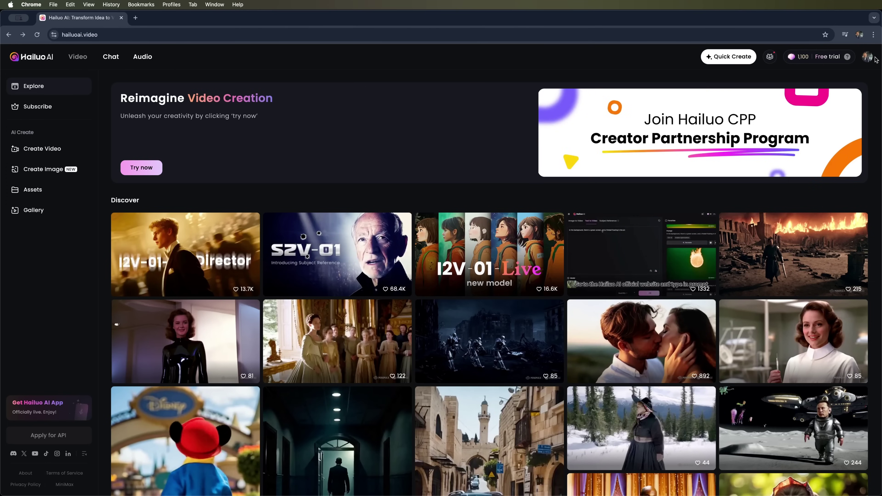
{"action": "mouse_move", "coordinate": [814, 54]}
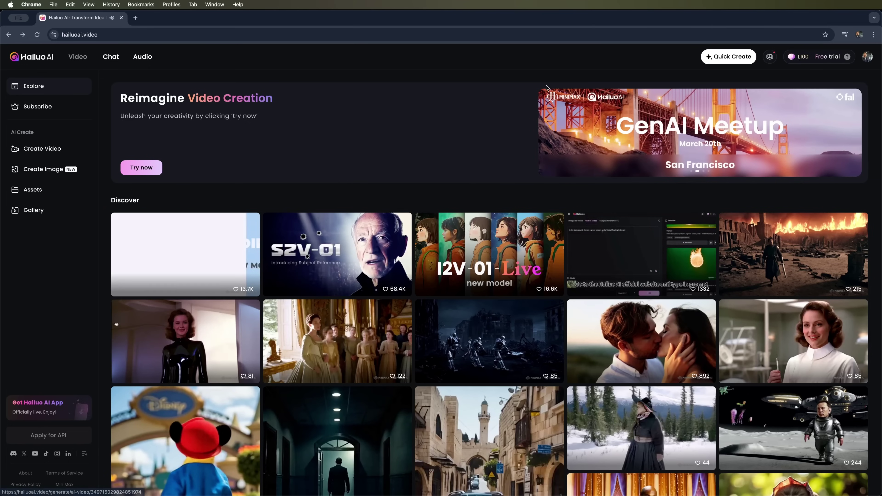
{"action": "mouse_move", "coordinate": [364, 339]}
{"action": "scroll", "coordinate": [364, 337], "scroll_direction": "down", "scroll_amount": 1}
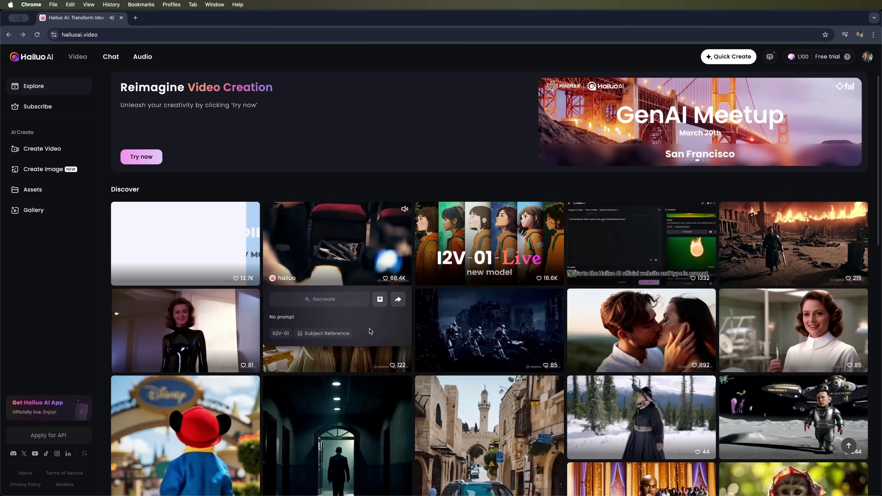
{"action": "scroll", "coordinate": [267, 360], "scroll_direction": "down", "scroll_amount": 2}
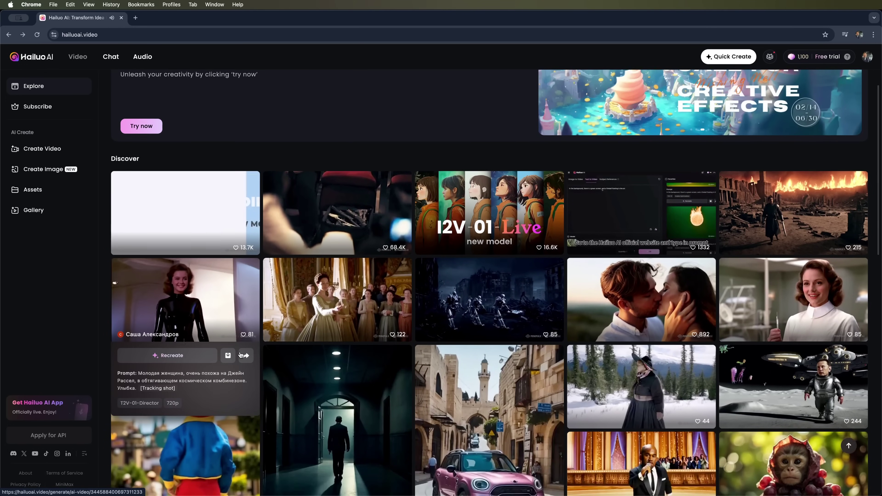
{"action": "scroll", "coordinate": [265, 361], "scroll_direction": "down", "scroll_amount": 5}
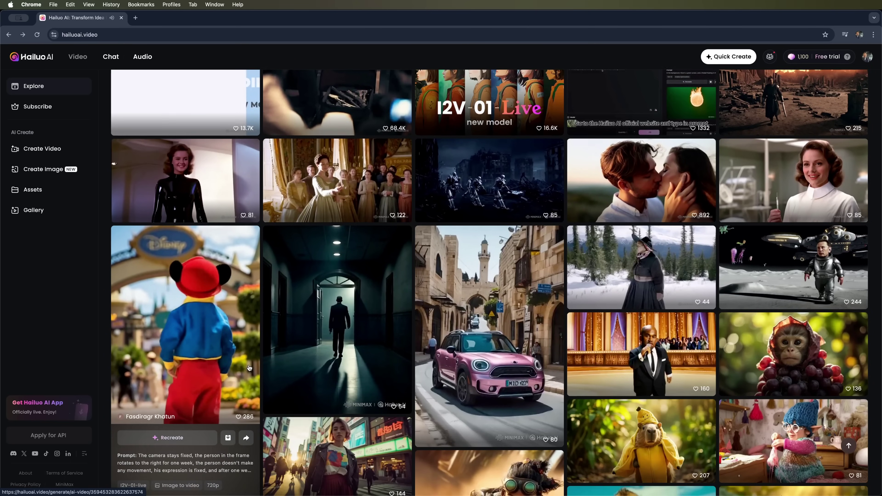
{"action": "scroll", "coordinate": [249, 367], "scroll_direction": "down", "scroll_amount": 10}
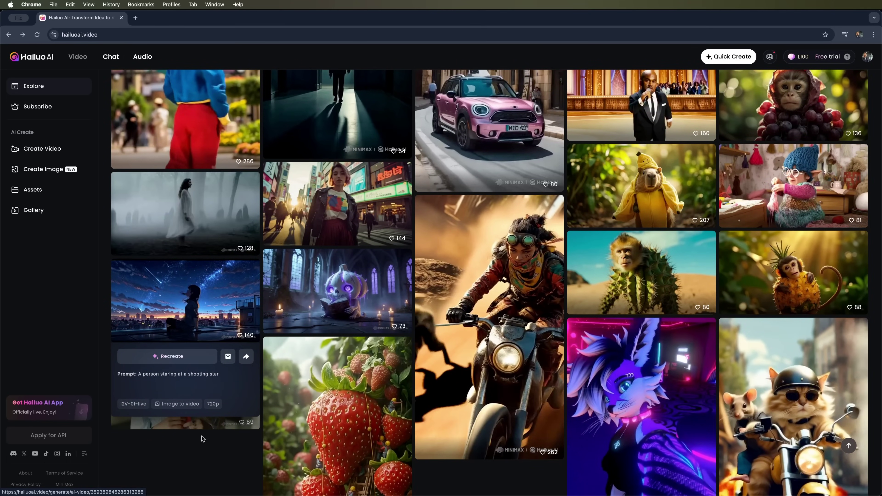
{"action": "left_click", "coordinate": [79, 59]}
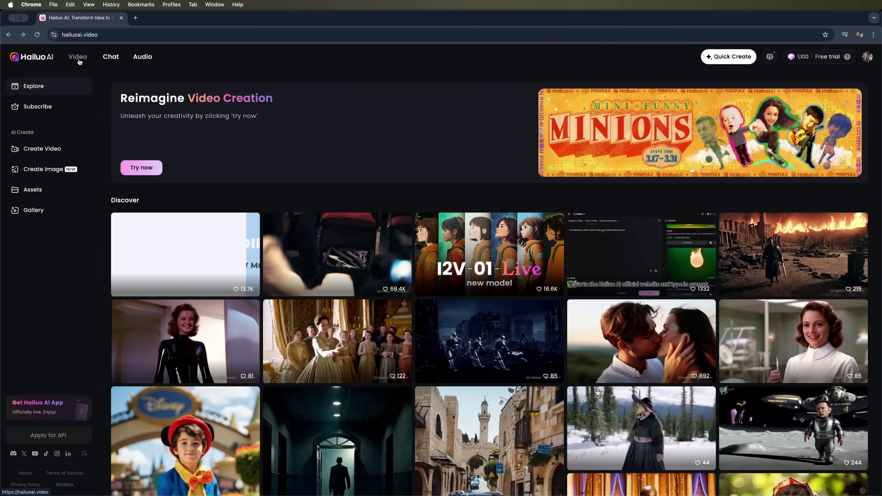
Go to the video creation page and browse the Preset Library of public prompts
{"action": "left_click", "coordinate": [35, 152]}
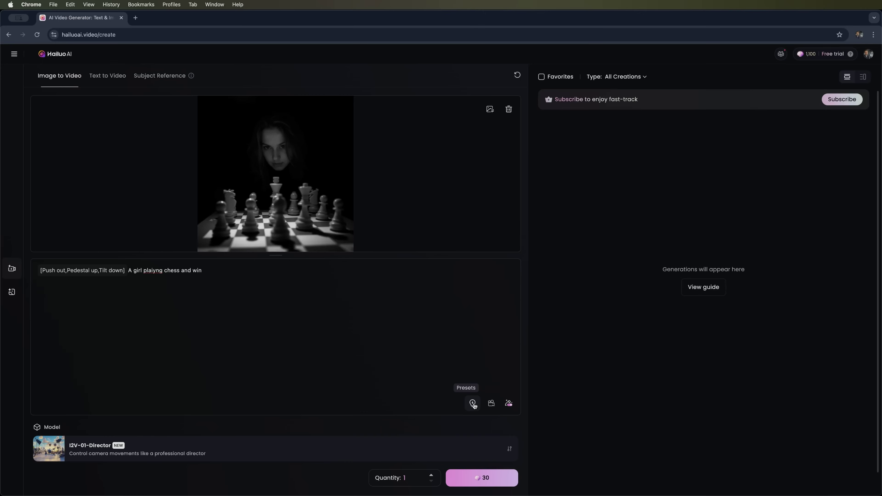
{"action": "left_click", "coordinate": [509, 404]}
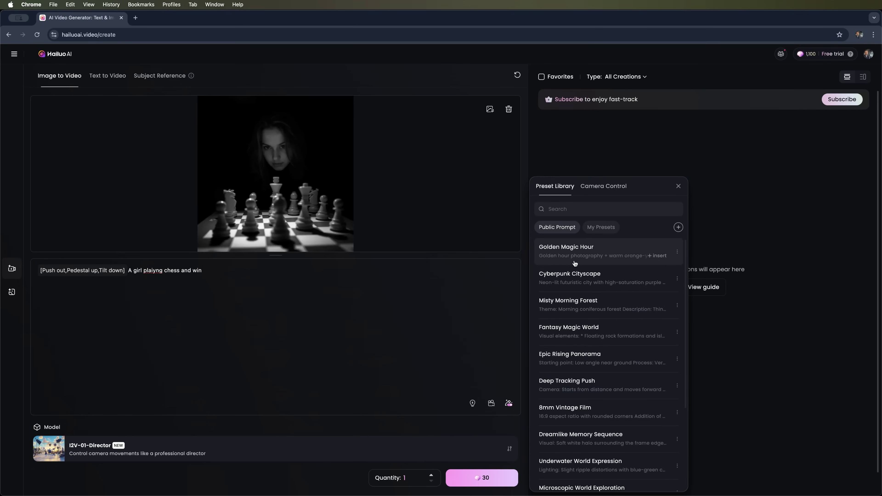
{"action": "scroll", "coordinate": [575, 264], "scroll_direction": "down", "scroll_amount": 2}
{"action": "scroll", "coordinate": [575, 264], "scroll_direction": "down", "scroll_amount": 5}
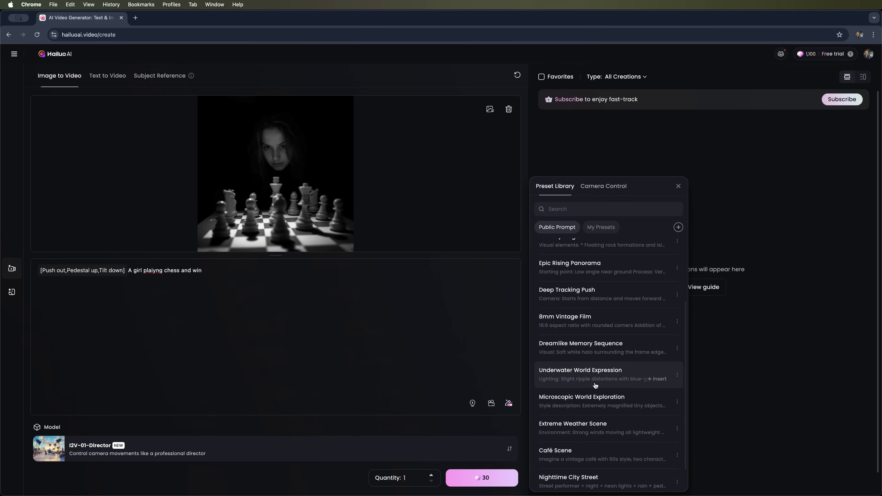
{"action": "scroll", "coordinate": [622, 383], "scroll_direction": "down", "scroll_amount": 2}
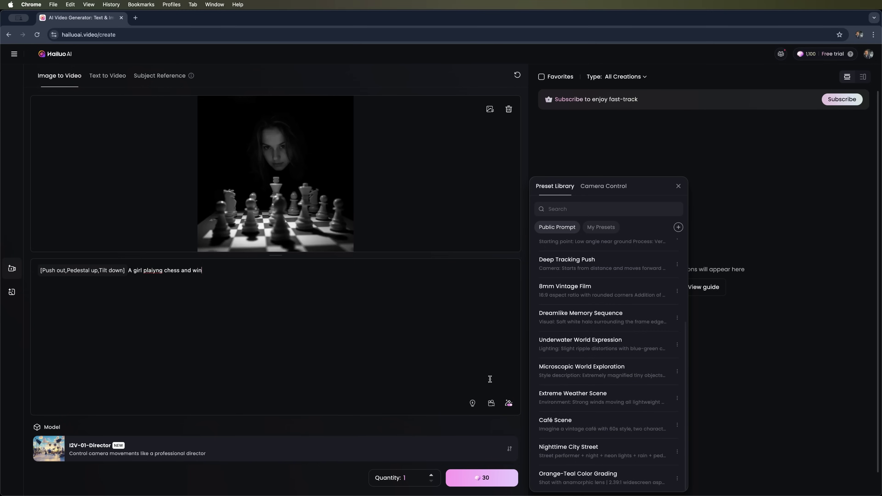
Close the preset library, turn on prompt enhancement, and keep I2V-01-Director as the model
{"action": "left_click", "coordinate": [678, 187]}
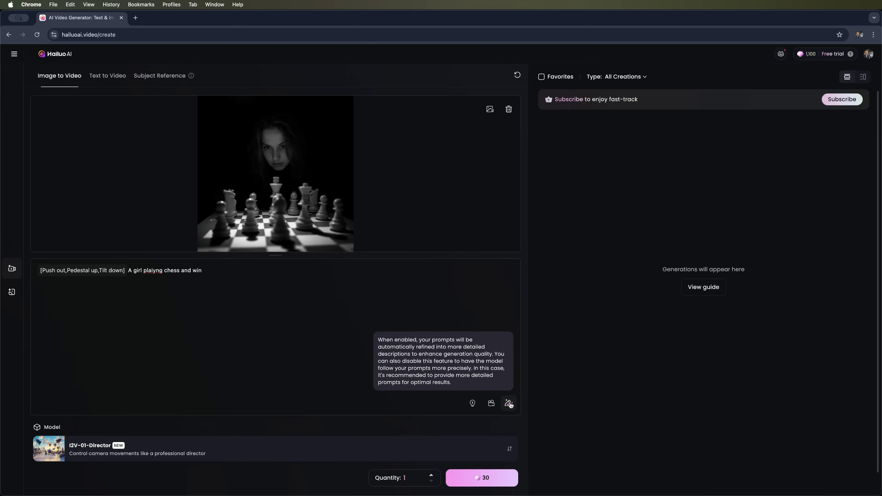
{"action": "left_click", "coordinate": [509, 405]}
{"action": "left_click", "coordinate": [165, 452]}
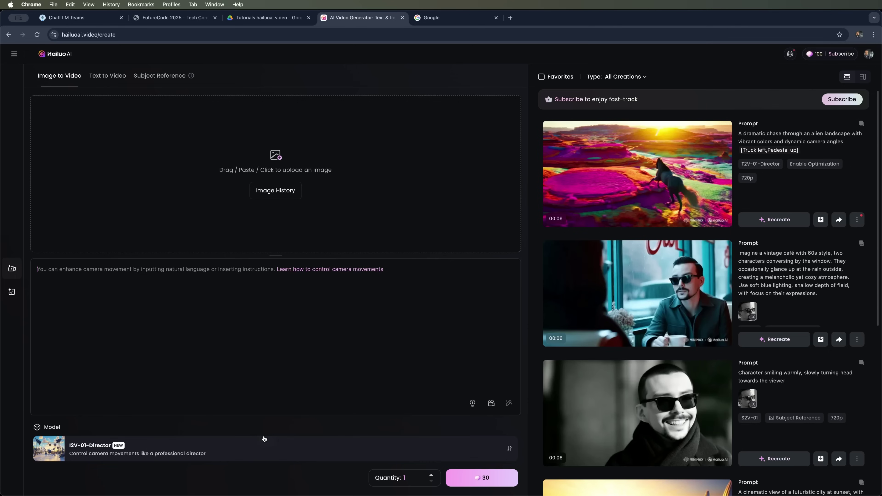
{"action": "left_click", "coordinate": [107, 453]}
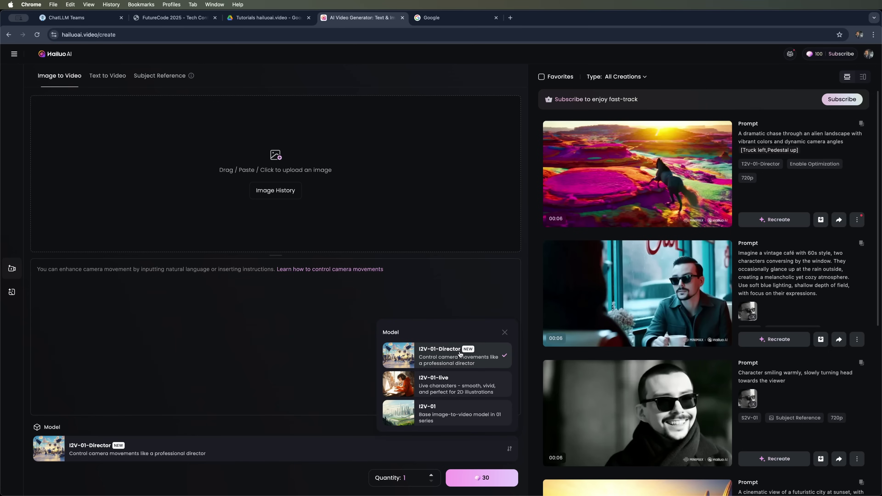
{"action": "left_click", "coordinate": [281, 323]}
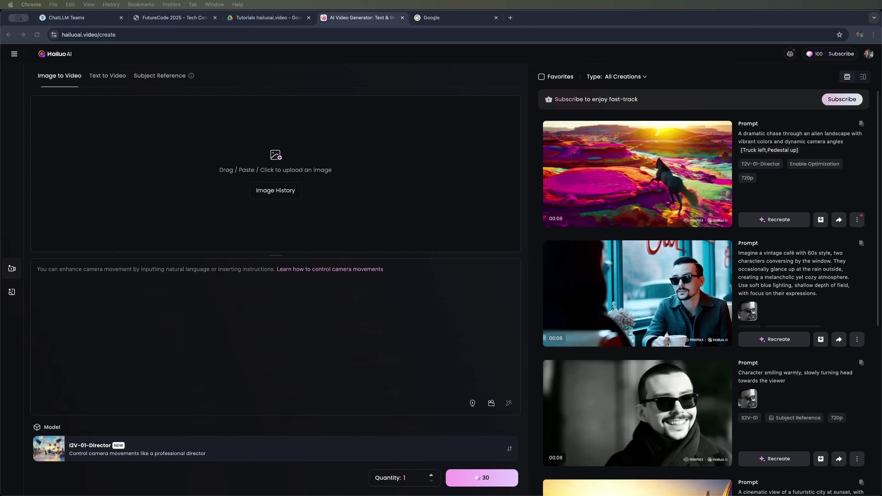
Upload the castle image and apply the Debut preset [Truck left, Push in, Pan right]
{"action": "left_click_drag", "start_coordinate": [620, 262], "coordinate": [420, 233]}
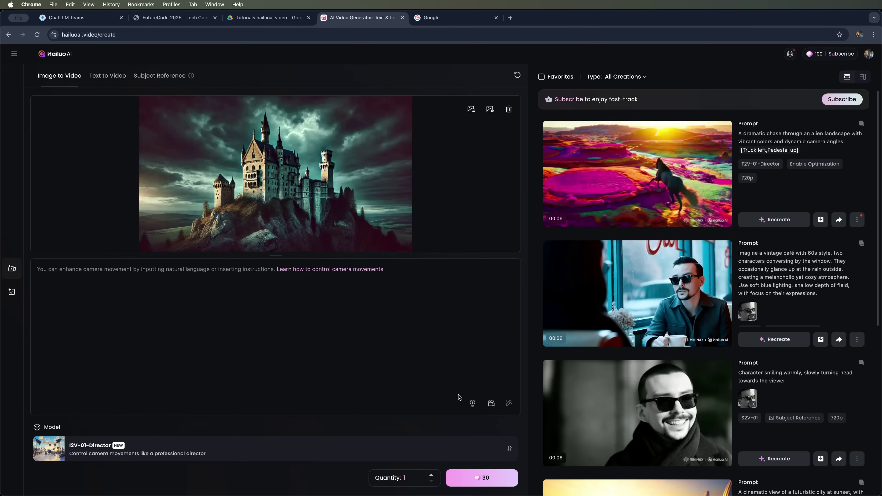
{"action": "left_click", "coordinate": [491, 404]}
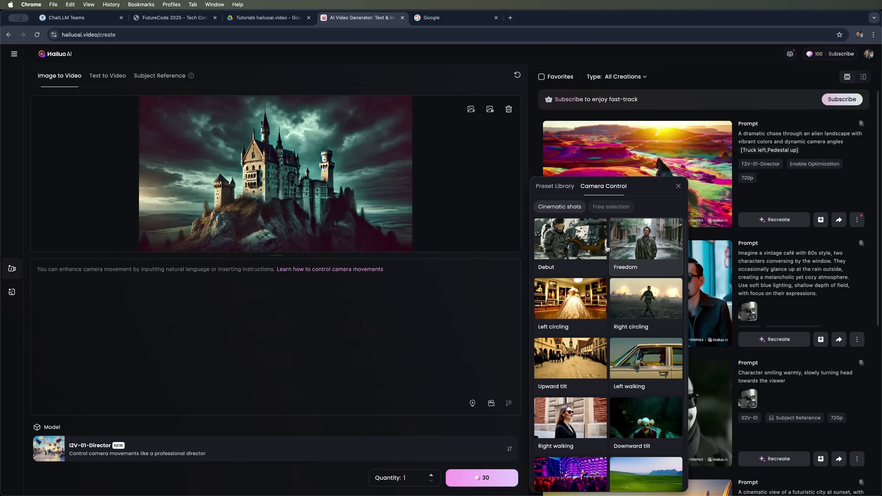
{"action": "left_click", "coordinate": [576, 242]}
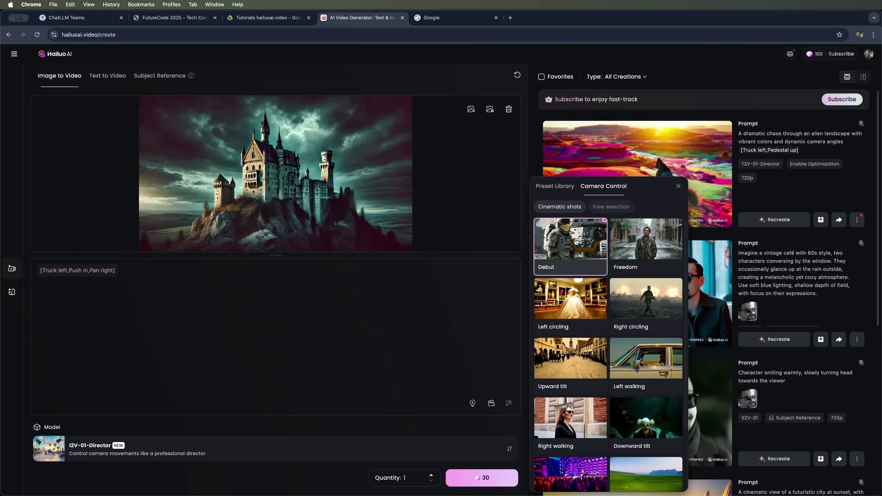
Generate the 6-second castle video and open its detail page to watch it
{"action": "left_click", "coordinate": [486, 489]}
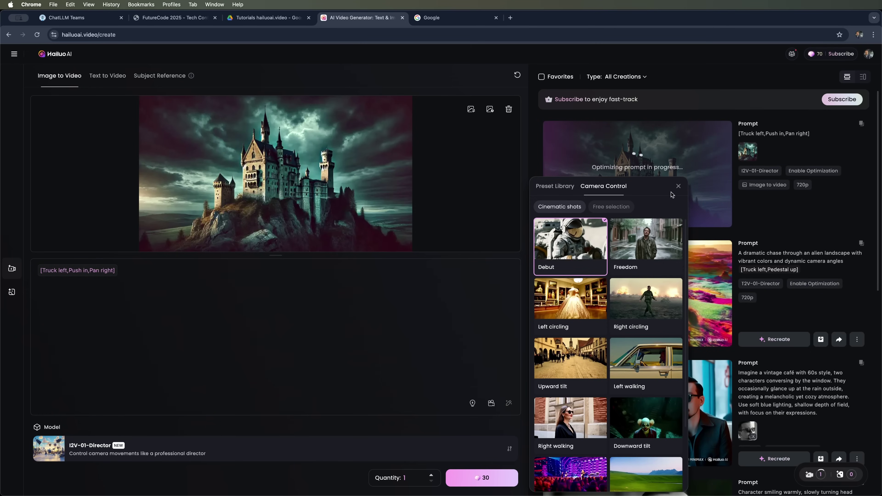
{"action": "left_click", "coordinate": [678, 186]}
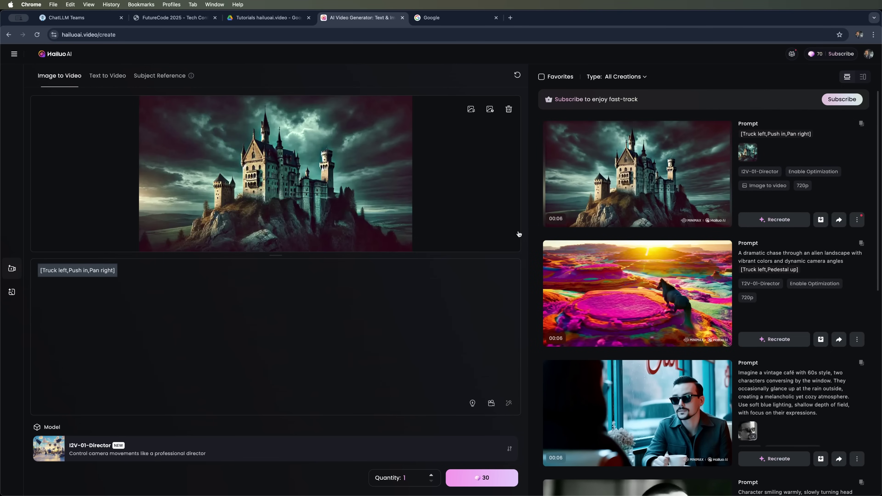
{"action": "mouse_move", "coordinate": [648, 190]}
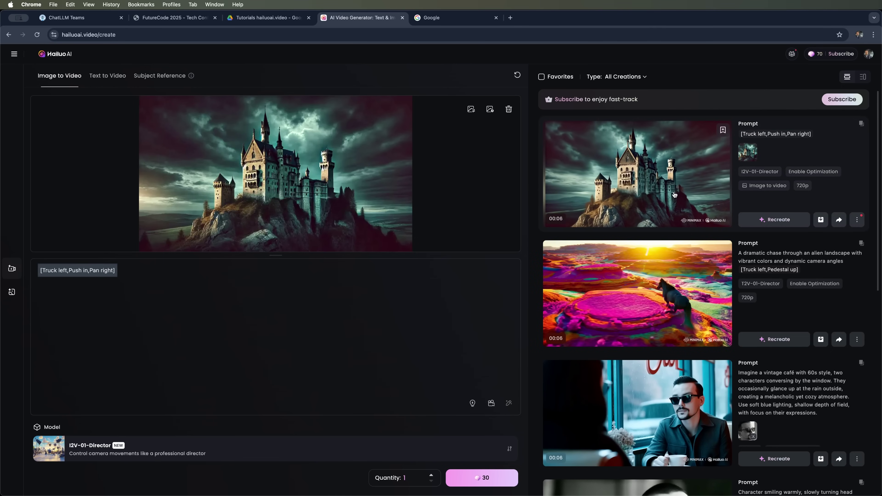
{"action": "left_click", "coordinate": [649, 190]}
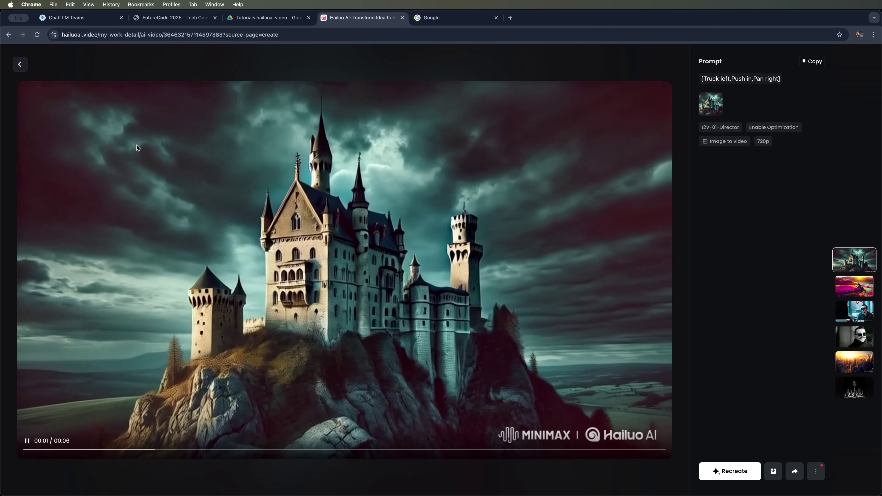
Swap in the gothic hall image, apply the Left circling camera move, and generate the clip
{"action": "left_click", "coordinate": [20, 65]}
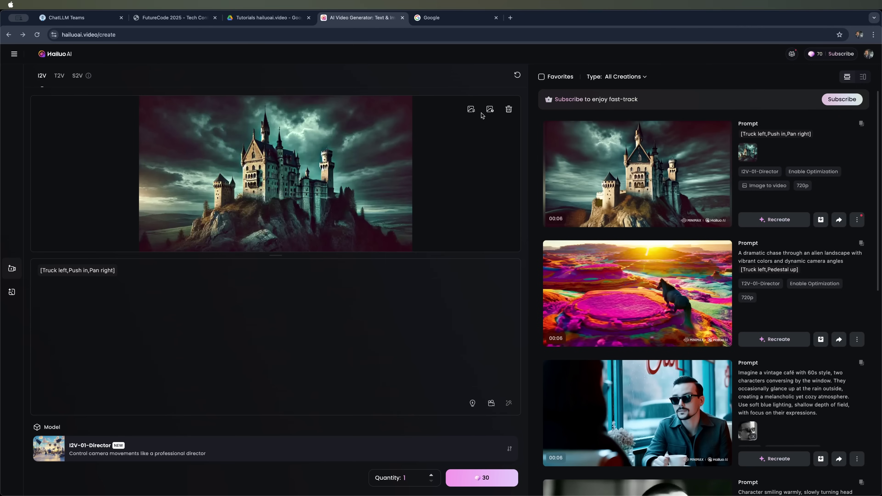
{"action": "left_click", "coordinate": [471, 109]}
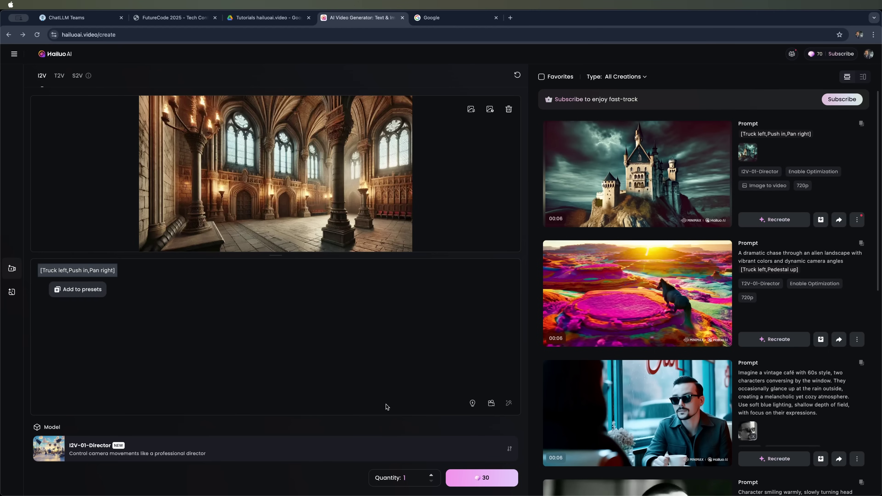
{"action": "left_click", "coordinate": [491, 404]}
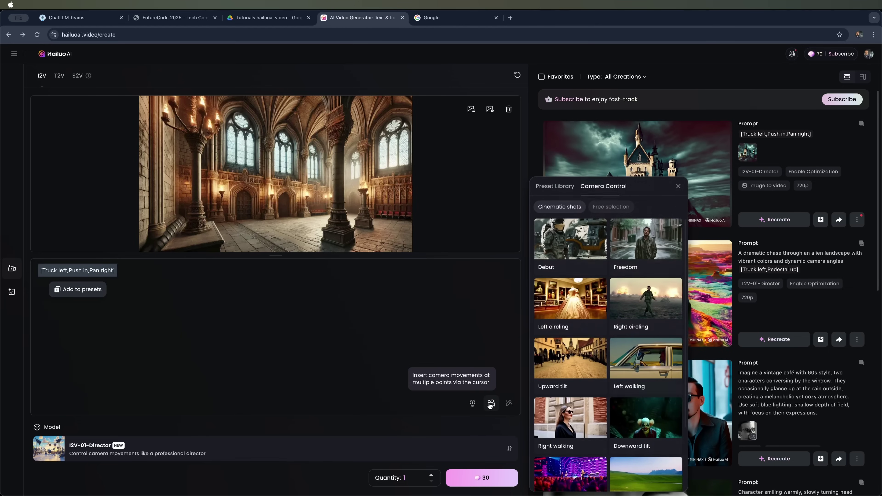
{"action": "left_click", "coordinate": [561, 308]}
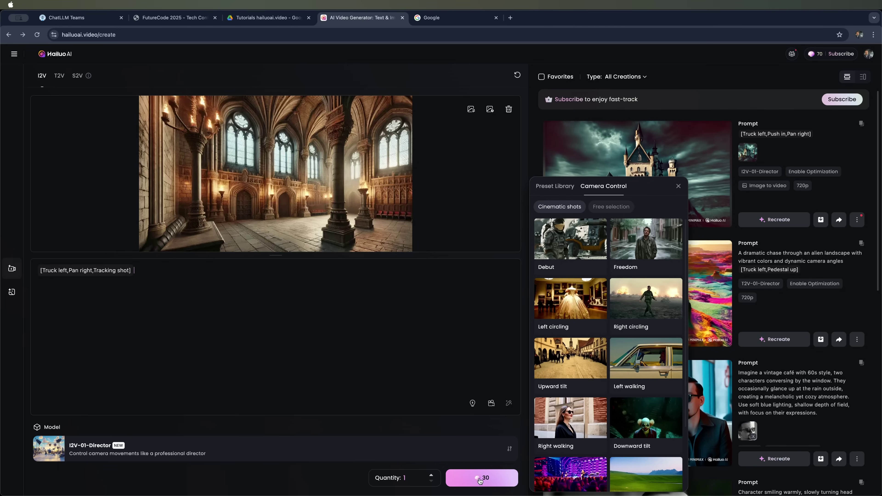
{"action": "left_click", "coordinate": [480, 481]}
{"action": "left_click", "coordinate": [679, 190]}
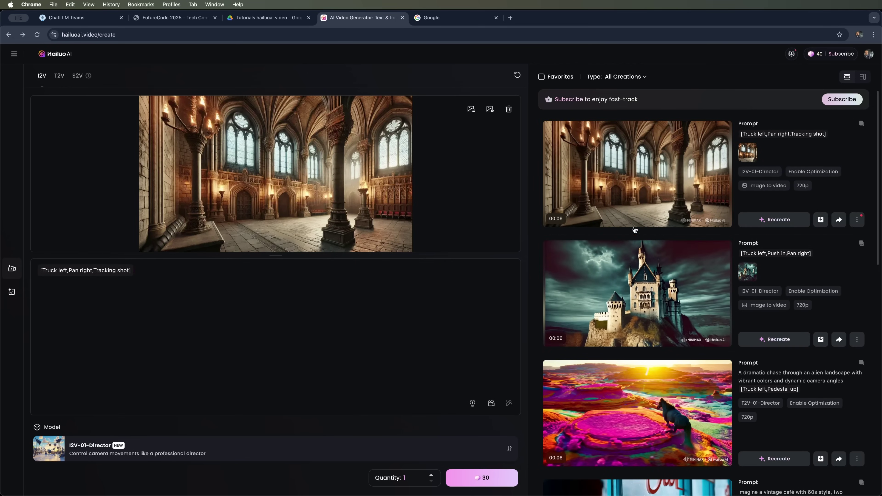
{"action": "left_click", "coordinate": [622, 198]}
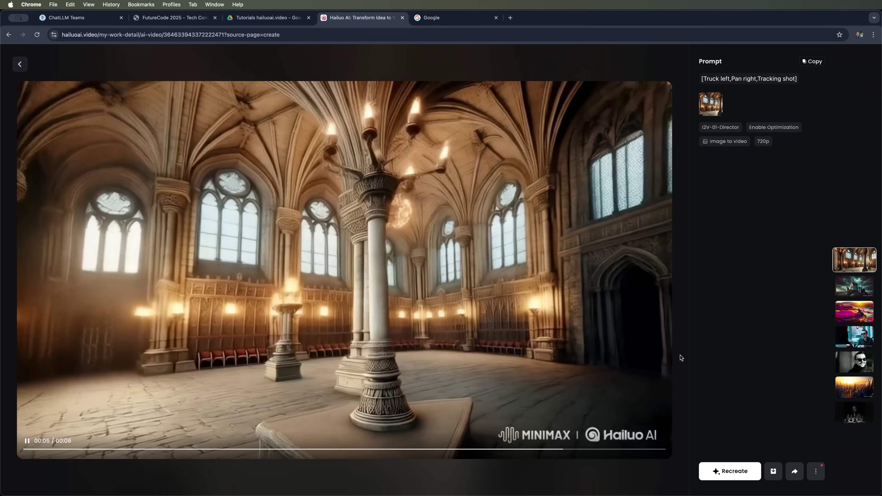
{"action": "key", "text": "Escape"}
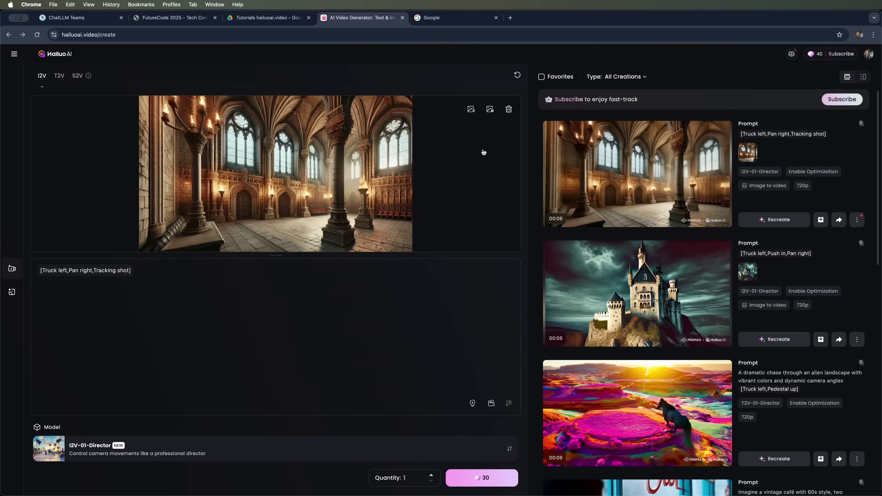
Load the pulpit image, keep only the Downward tilt [Pedestal down, Tilt up] move, and generate
{"action": "left_click", "coordinate": [471, 109]}
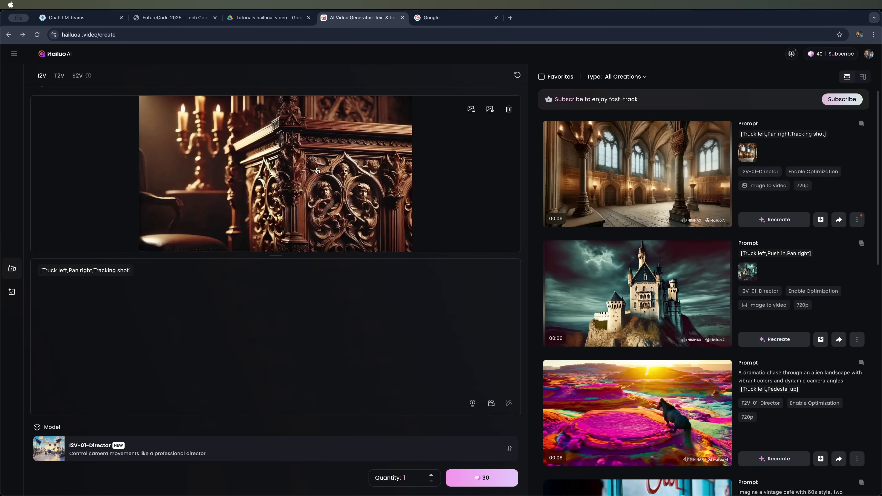
{"action": "left_click", "coordinate": [492, 404]}
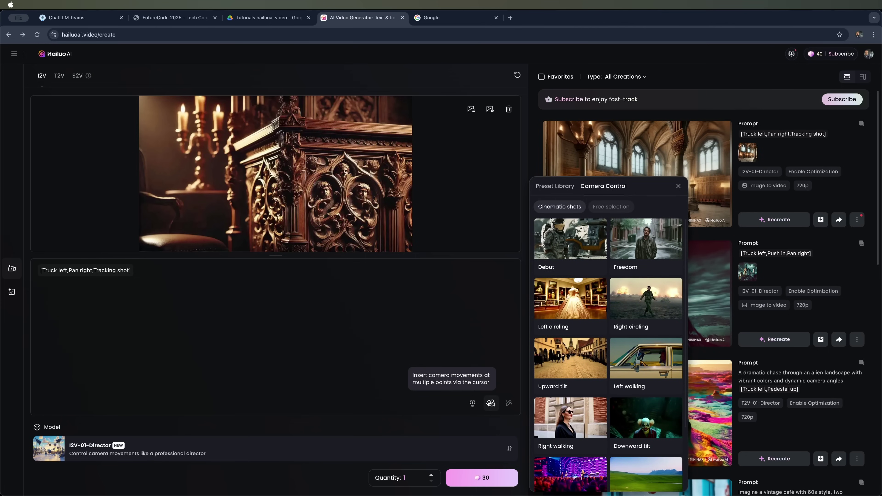
{"action": "left_click", "coordinate": [642, 426]}
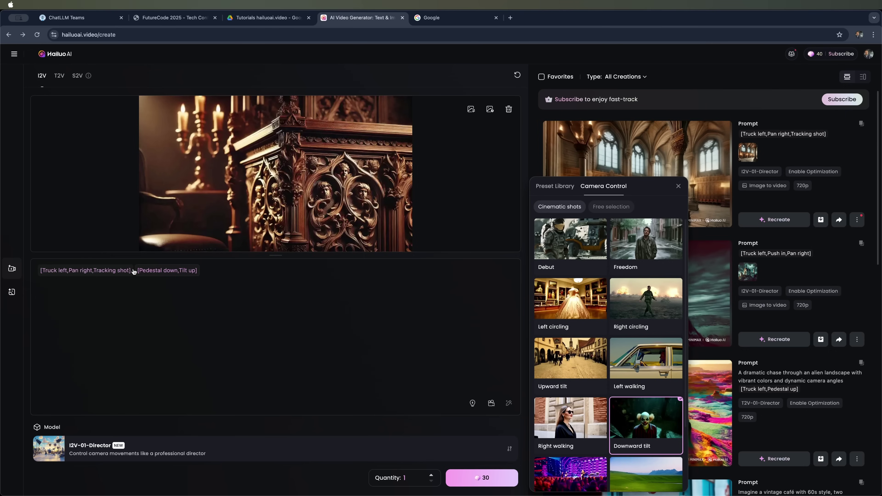
{"action": "left_click", "coordinate": [659, 408]}
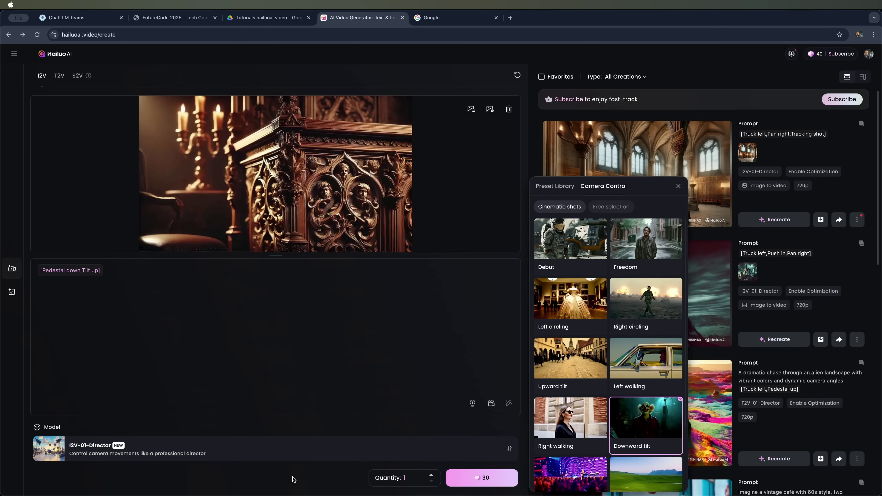
{"action": "left_click", "coordinate": [475, 484]}
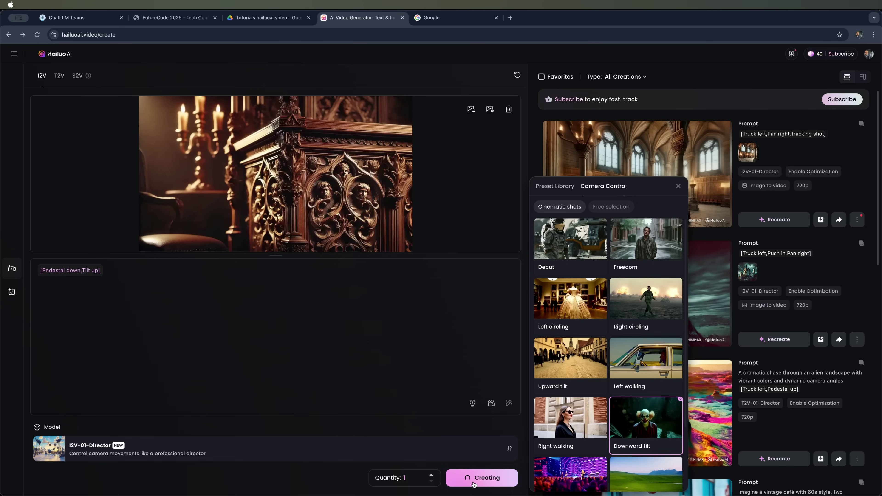
Close the camera presets and open the finished pulpit clip to watch it
{"action": "left_click", "coordinate": [679, 186]}
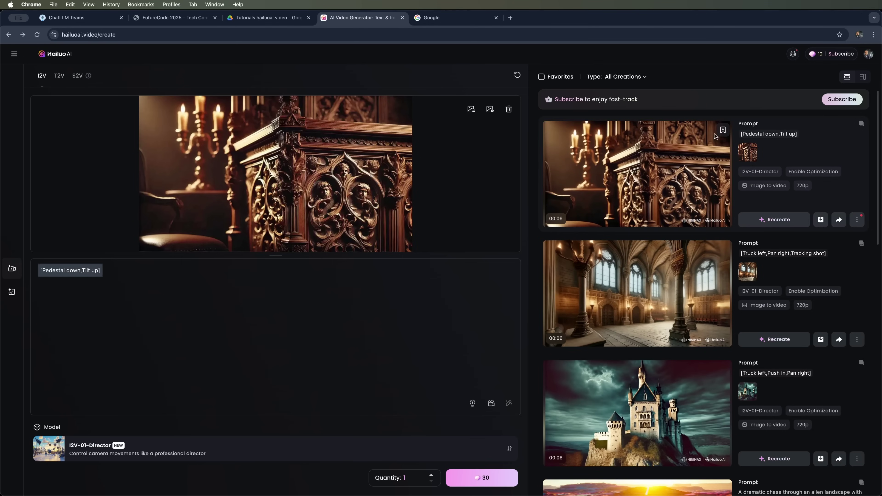
{"action": "left_click", "coordinate": [654, 163]}
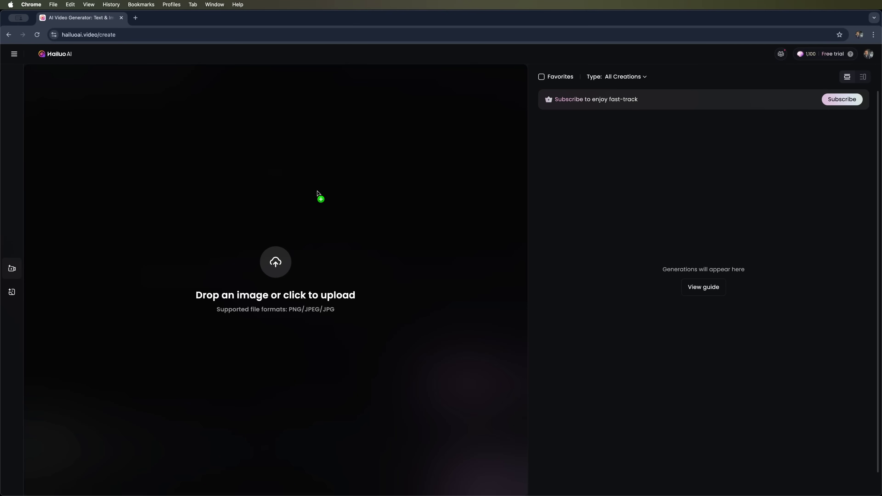
Load the chess girl image, apply the Freedom camera move, and add 'A girl plaiyng chess and win'
{"action": "left_click_drag", "start_coordinate": [317, 191], "coordinate": [317, 192]}
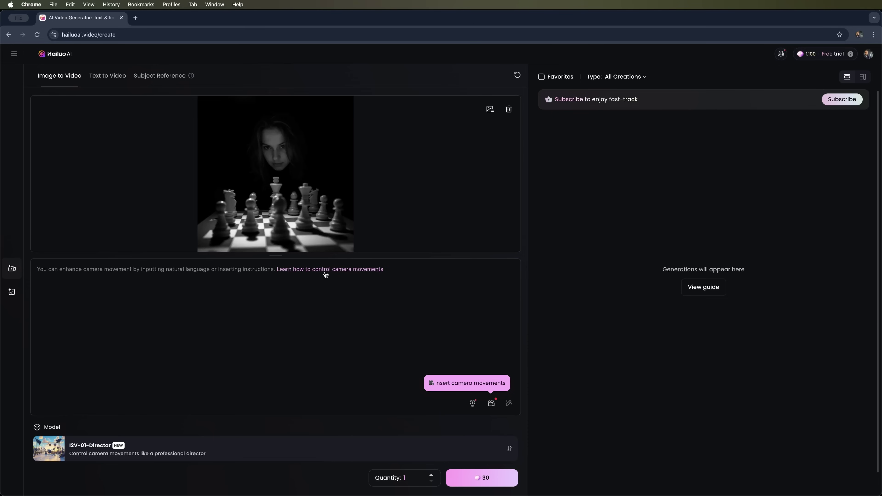
{"action": "left_click", "coordinate": [491, 404]}
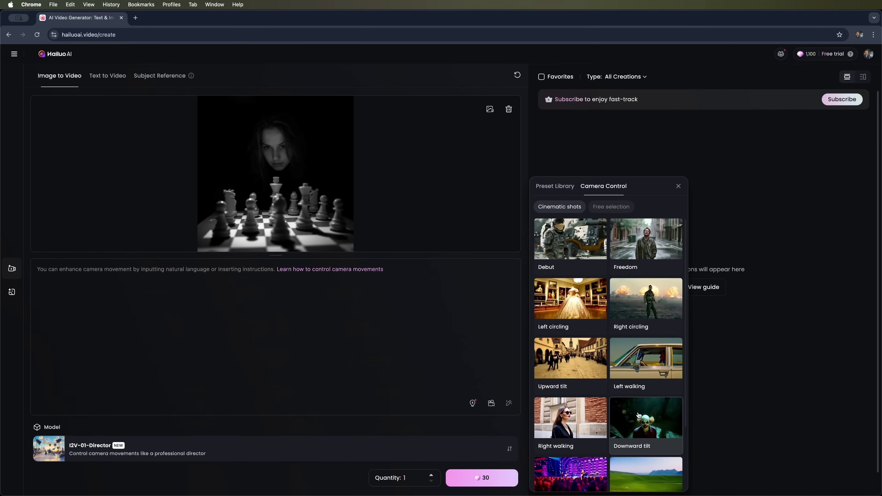
{"action": "scroll", "coordinate": [643, 382], "scroll_direction": "down", "scroll_amount": 3}
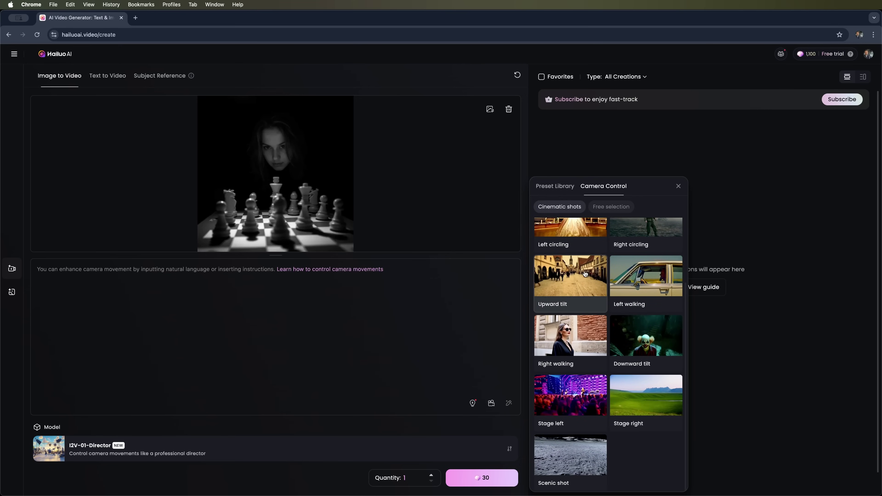
{"action": "scroll", "coordinate": [587, 274], "scroll_direction": "up", "scroll_amount": 3}
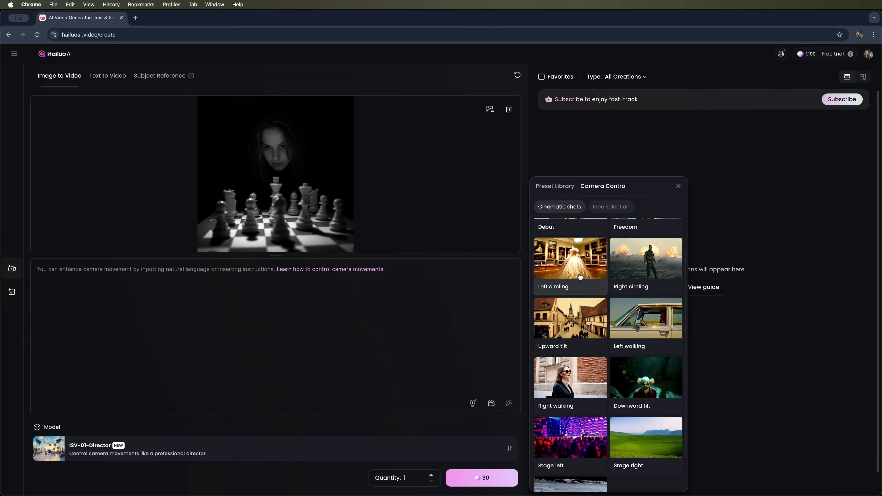
{"action": "left_click", "coordinate": [650, 247]}
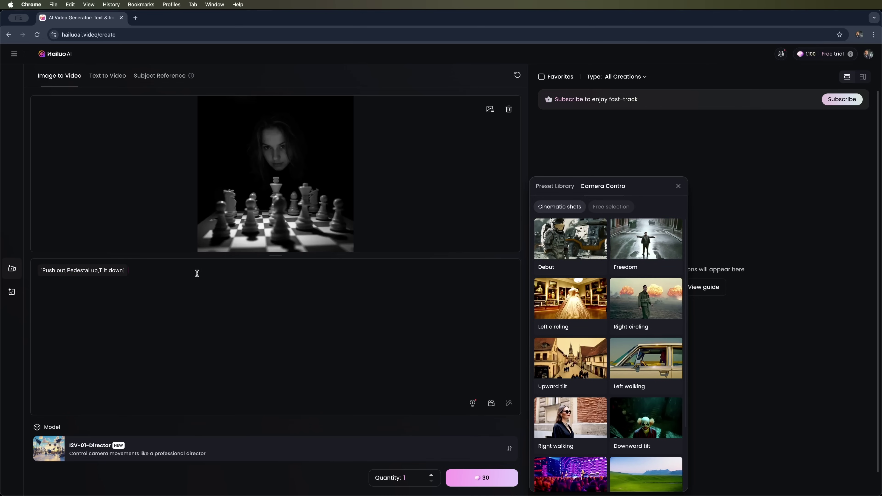
{"action": "type", "text": "A girl plaiyng chess and win"}
{"action": "key", "text": "super+a"}
Keep I2V-01-Director as the model and generate the 6-second chess girl clip for 30 credits
{"action": "left_click", "coordinate": [208, 270]}
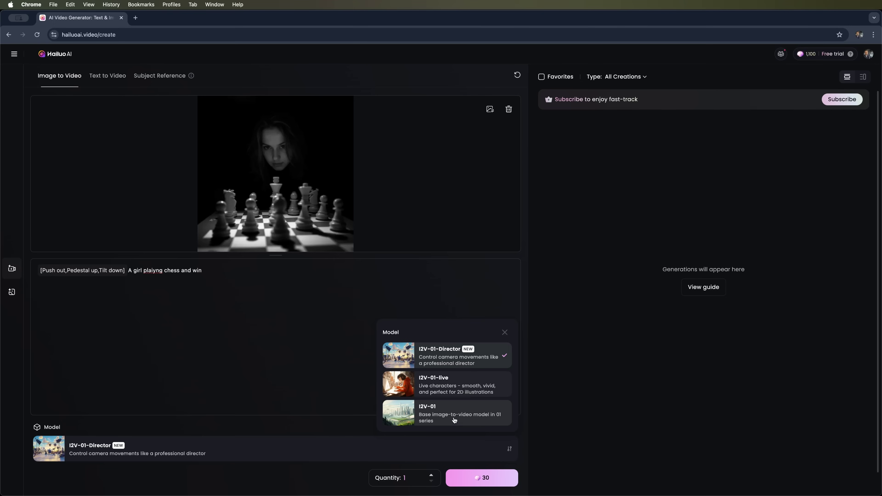
{"action": "left_click", "coordinate": [330, 362]}
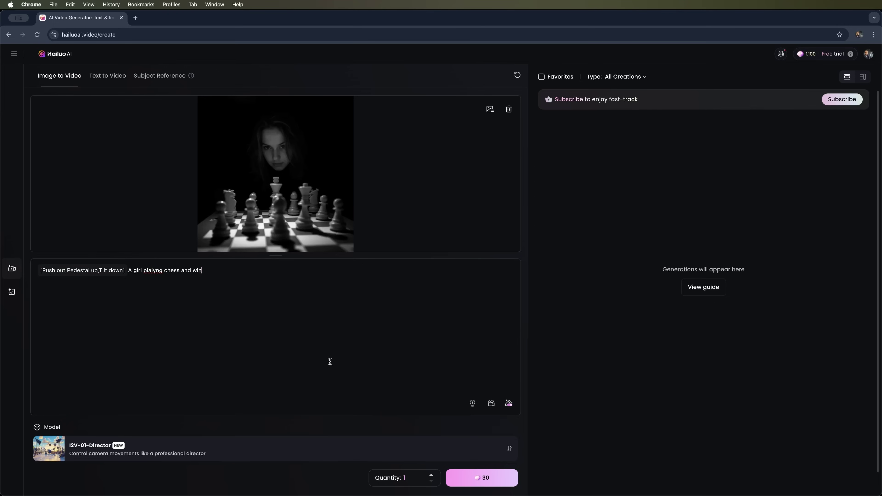
{"action": "left_click", "coordinate": [485, 478]}
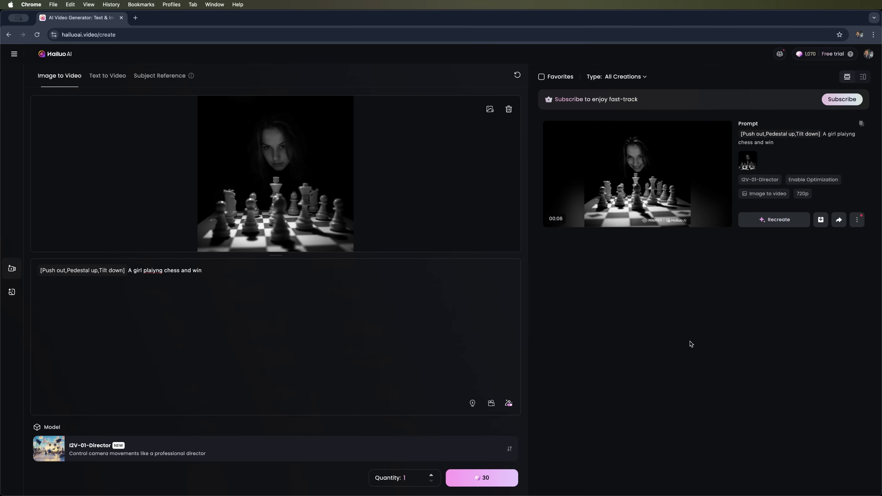
Watch the finished 6-second chess-girl camera-move clip, then return to the create page
{"action": "left_click", "coordinate": [669, 169]}
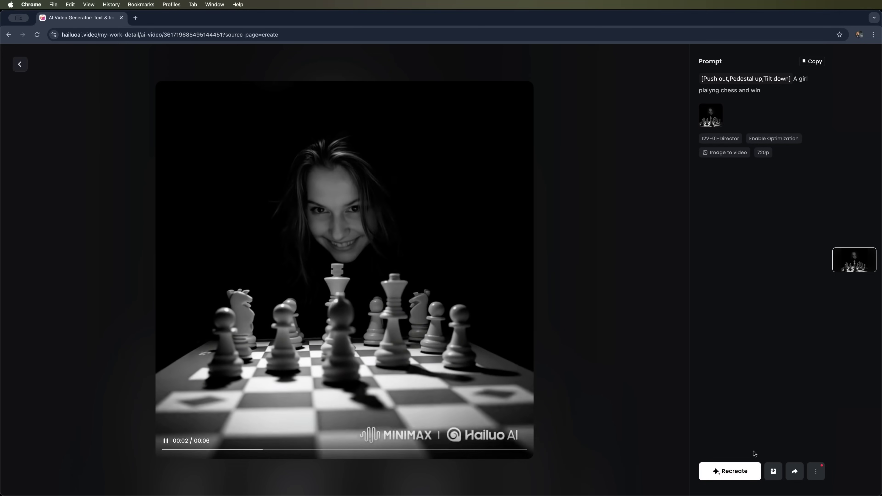
{"action": "mouse_move", "coordinate": [798, 476]}
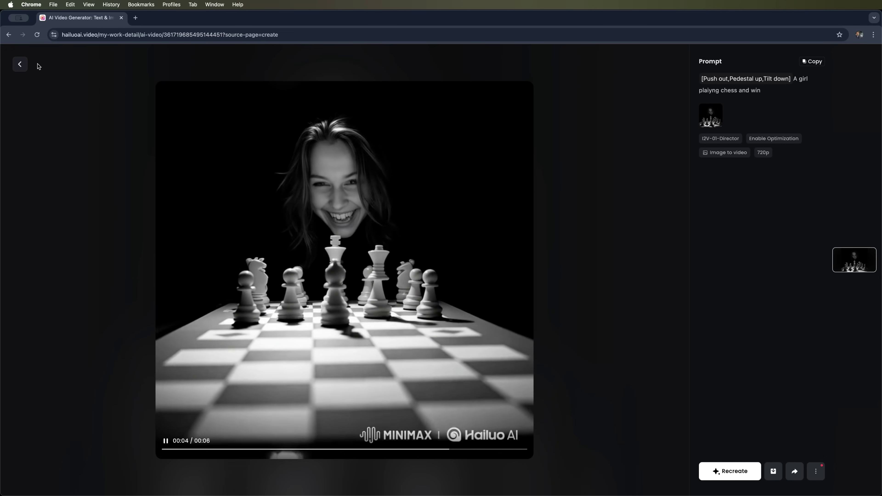
{"action": "left_click", "coordinate": [19, 64]}
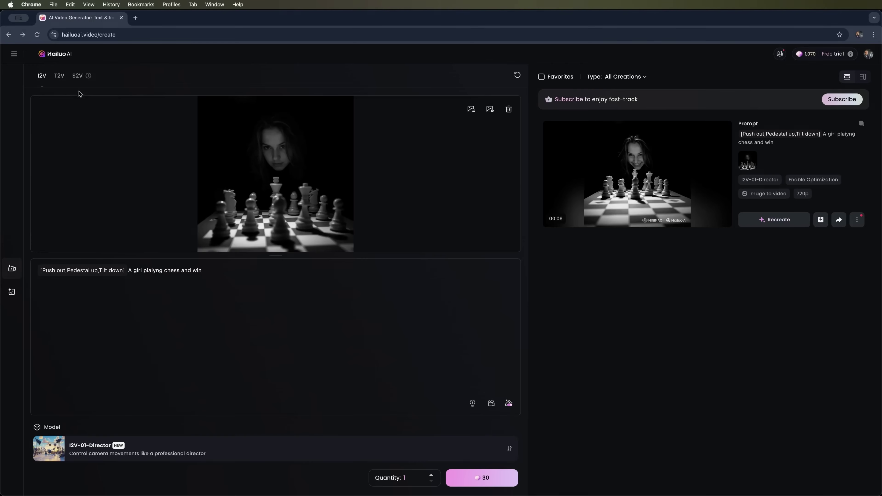
Switch to T2V and paste 'A cinematic view of a futuristic city at sunset, with smooth camera movements'
{"action": "left_click", "coordinate": [59, 76]}
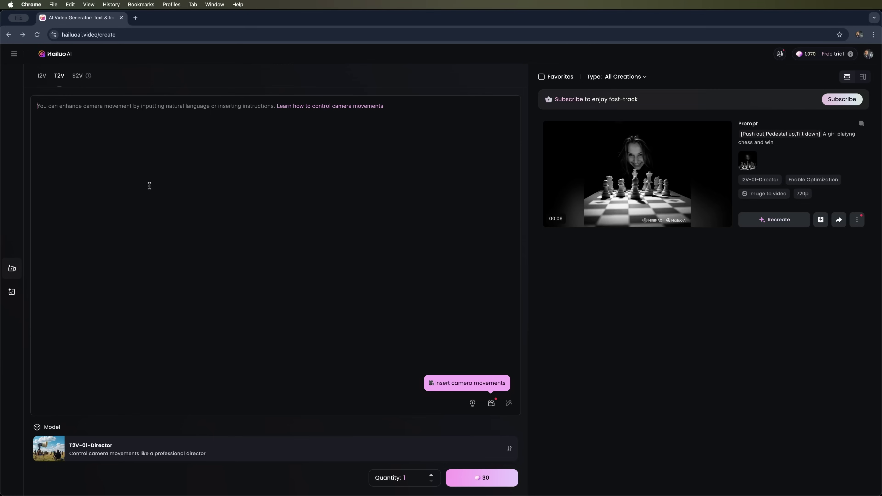
{"action": "type", "text": "A cinematic view of a futuristic city at sunset, with smooth camera movements"}
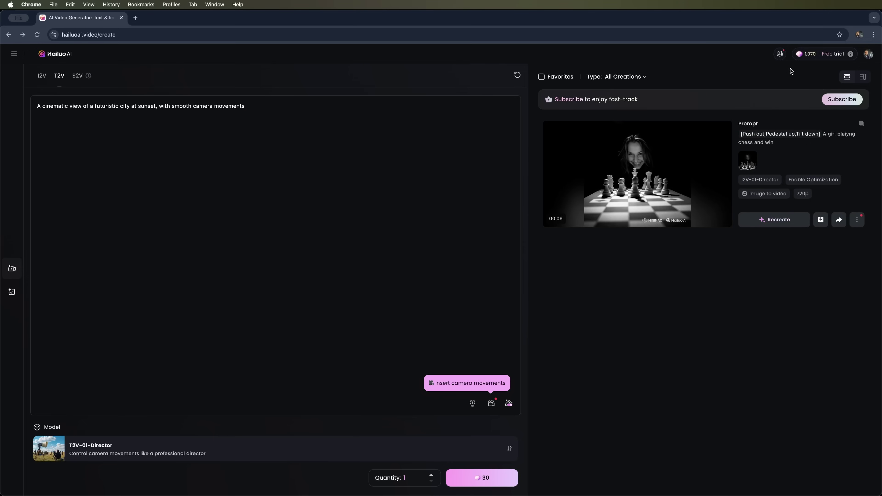
{"action": "mouse_move", "coordinate": [811, 58]}
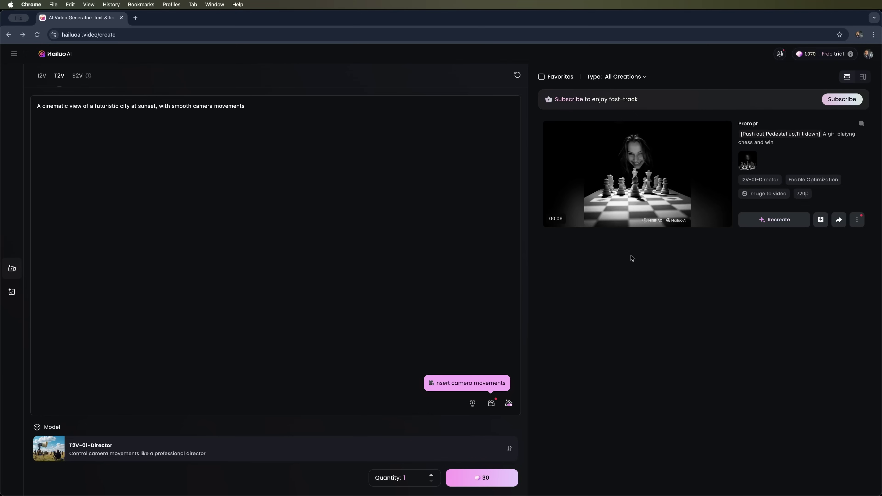
Generate the 6-second futuristic sunset city clip for 30 credits
{"action": "left_click", "coordinate": [473, 485]}
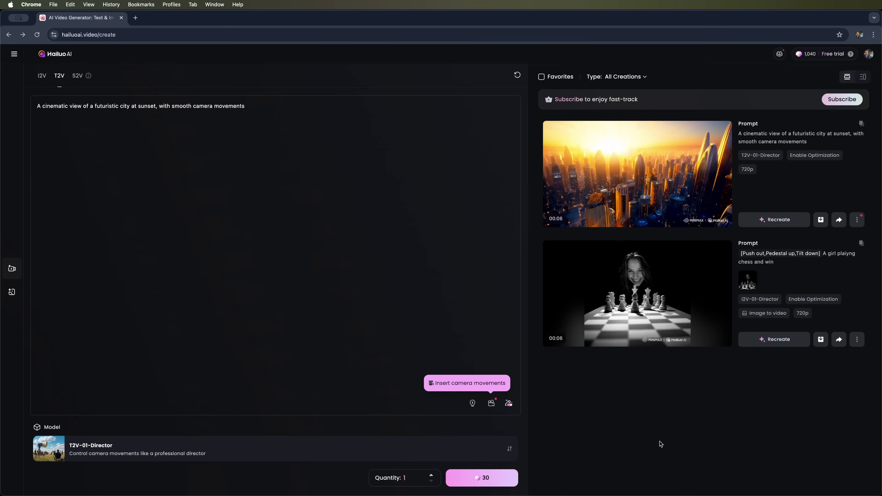
{"action": "left_click", "coordinate": [634, 180]}
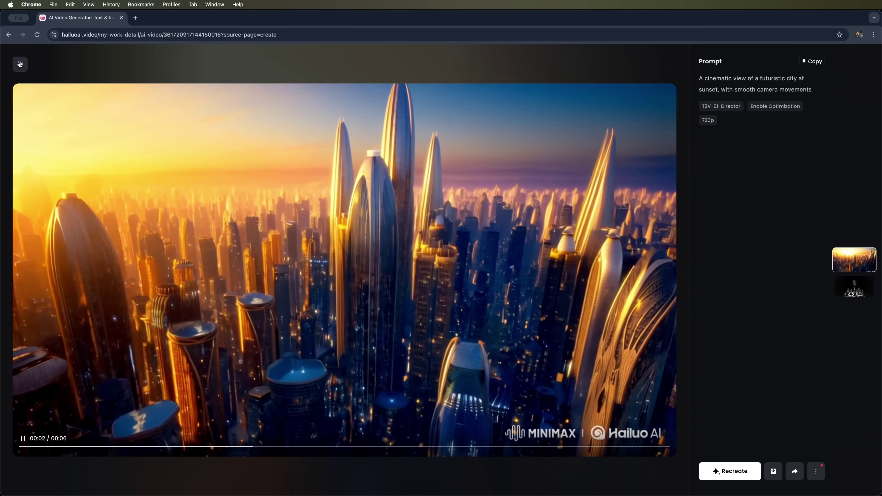
{"action": "left_click", "coordinate": [19, 64]}
{"action": "mouse_move", "coordinate": [37, 68]}
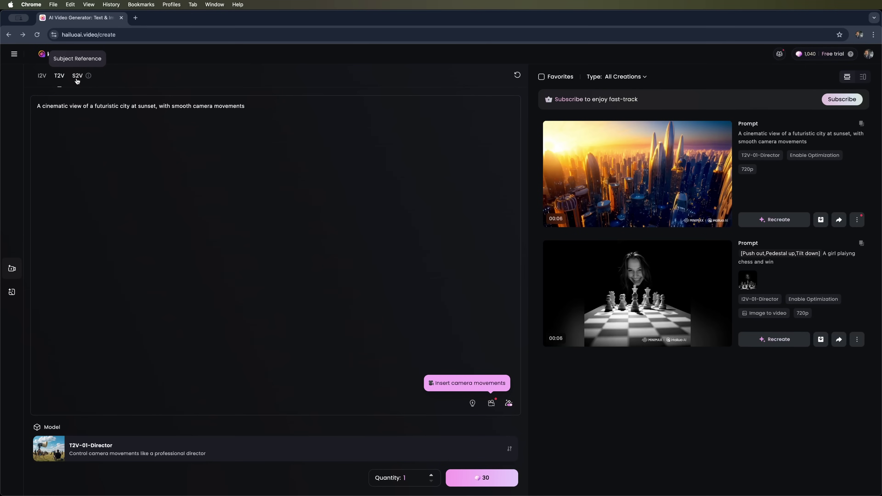
Switch to S2V, accept the subject-reference terms, and upload the café photo as the reference character
{"action": "left_click", "coordinate": [77, 78]}
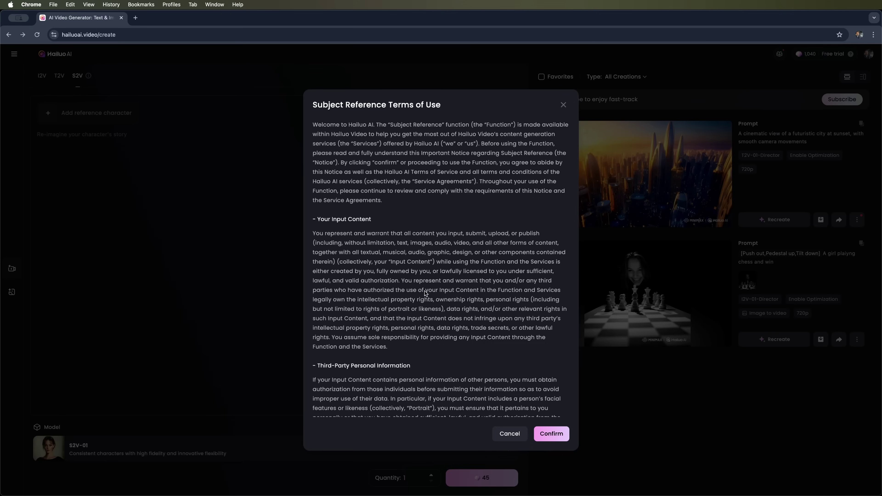
{"action": "scroll", "coordinate": [425, 293], "scroll_direction": "down", "scroll_amount": 15}
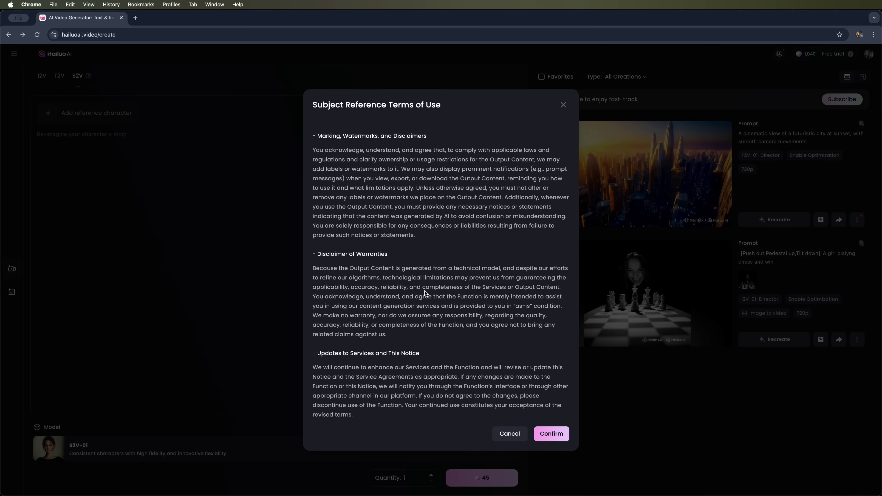
{"action": "scroll", "coordinate": [426, 293], "scroll_direction": "down", "scroll_amount": 5}
{"action": "left_click", "coordinate": [552, 434]}
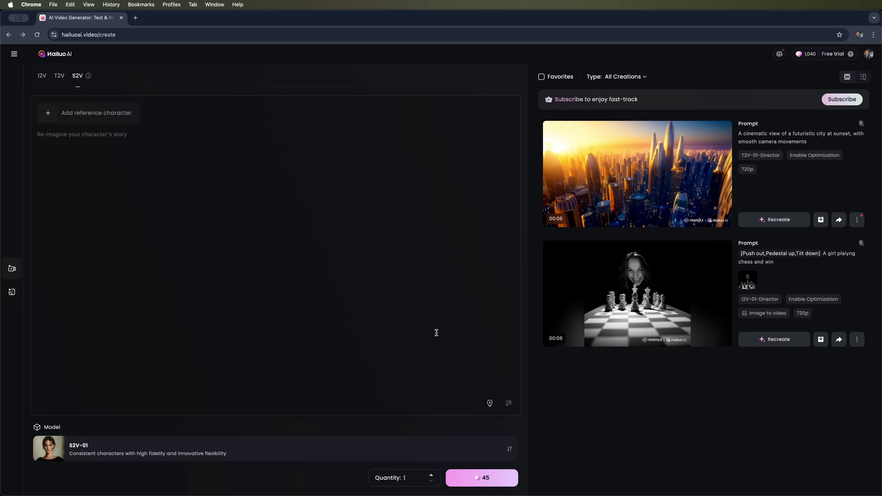
{"action": "left_click", "coordinate": [100, 114]}
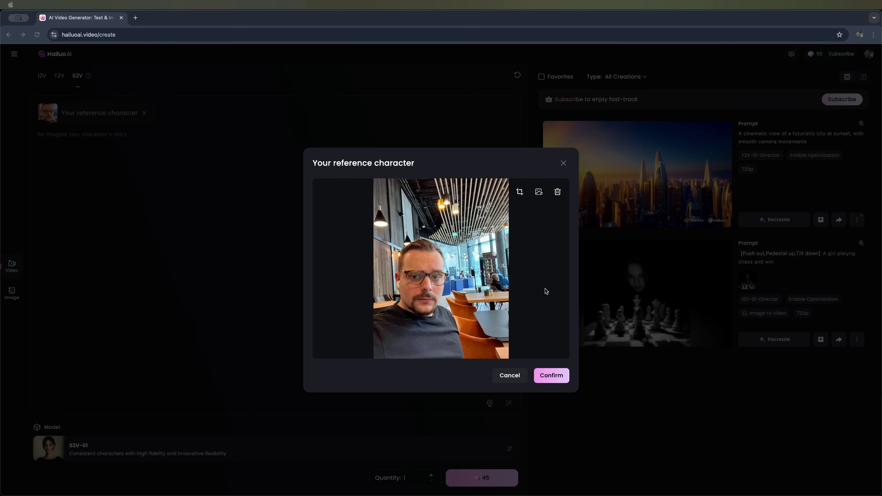
{"action": "left_click", "coordinate": [552, 378]}
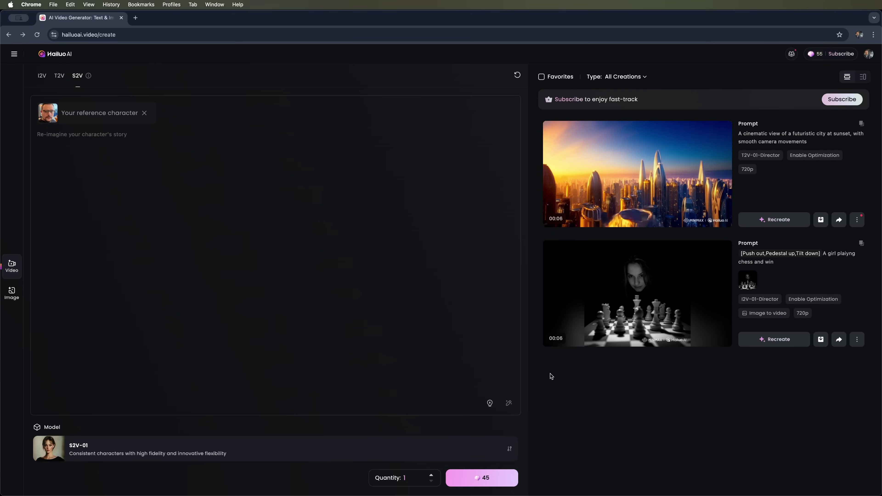
Paste 'Character smiling warmly, slowly turning head towards the viewer' and confirm S2V-01 is the model
{"action": "left_click", "coordinate": [82, 136]}
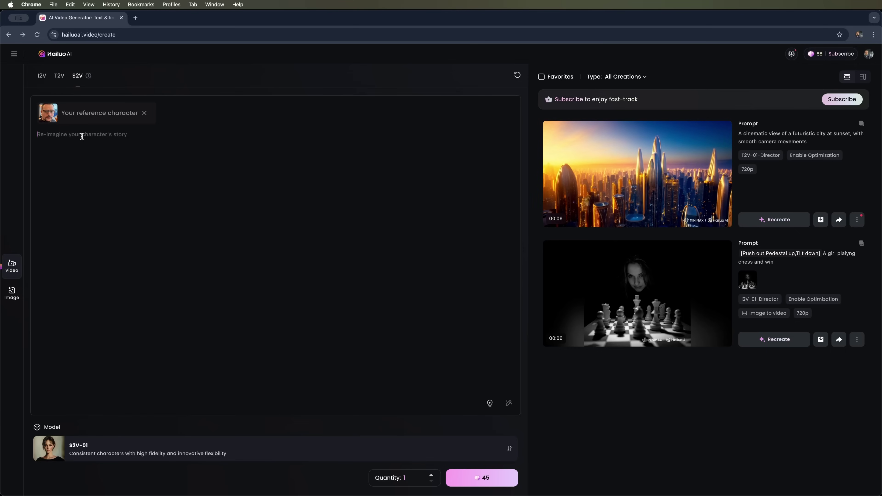
{"action": "type", "text": "Character smiling warmly, slowly turning head towards the viewer"}
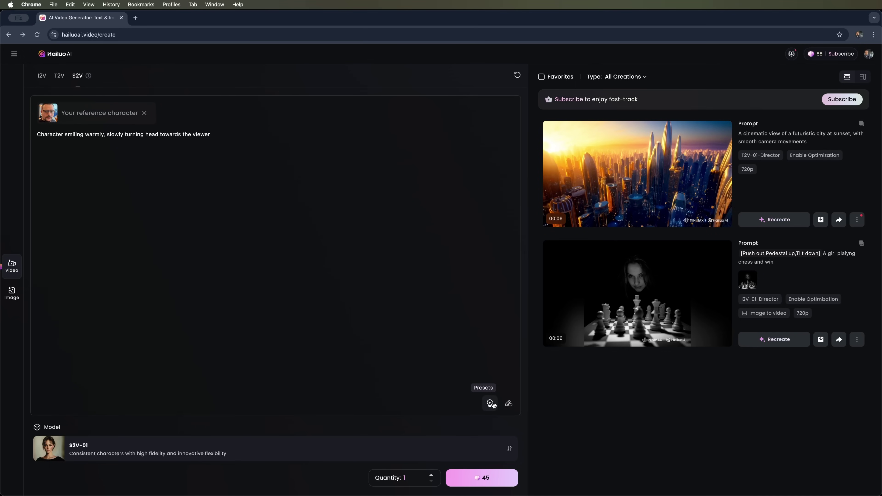
{"action": "left_click", "coordinate": [163, 450]}
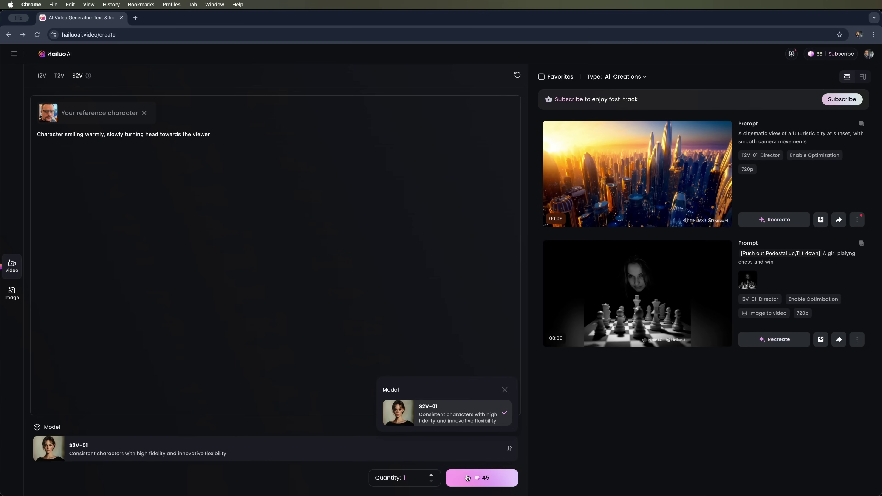
Generate the 45-credit smiling-character video, watch it full size, then go back to the create page
{"action": "left_click", "coordinate": [478, 479]}
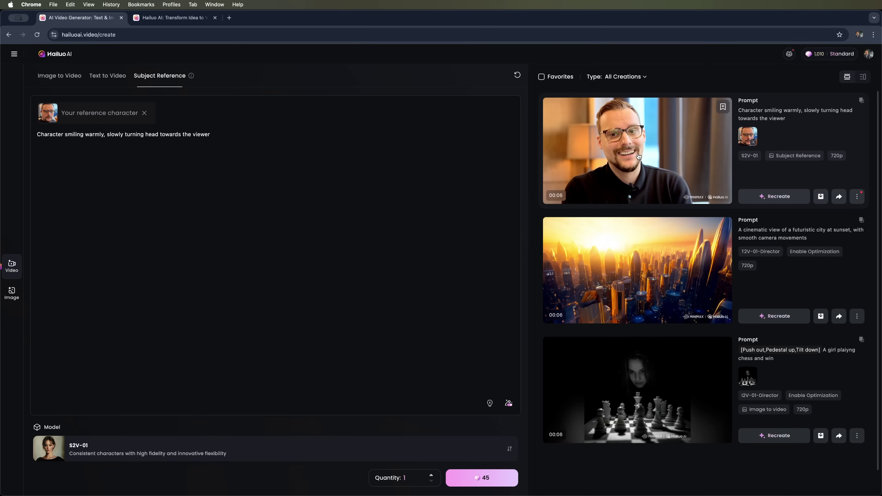
{"action": "left_click", "coordinate": [639, 157]}
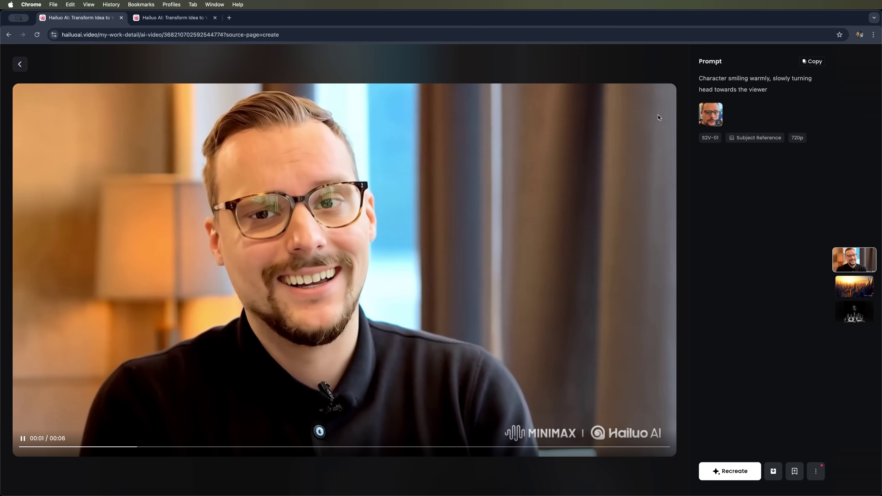
{"action": "left_click", "coordinate": [20, 65]}
{"action": "mouse_move", "coordinate": [626, 153]}
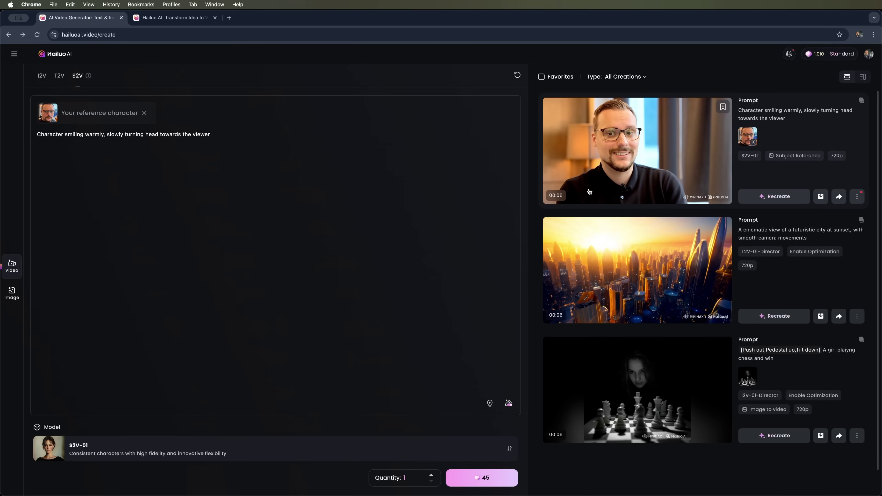
Insert the Café Scene preset about a vintage 60s café from the Preset Library
{"action": "left_click", "coordinate": [508, 405]}
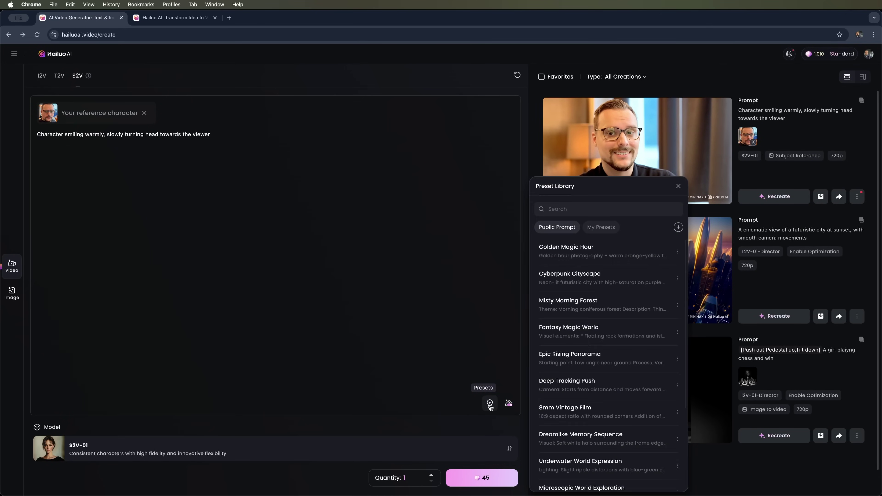
{"action": "scroll", "coordinate": [621, 388], "scroll_direction": "down", "scroll_amount": 1}
{"action": "scroll", "coordinate": [621, 388], "scroll_direction": "down", "scroll_amount": 2}
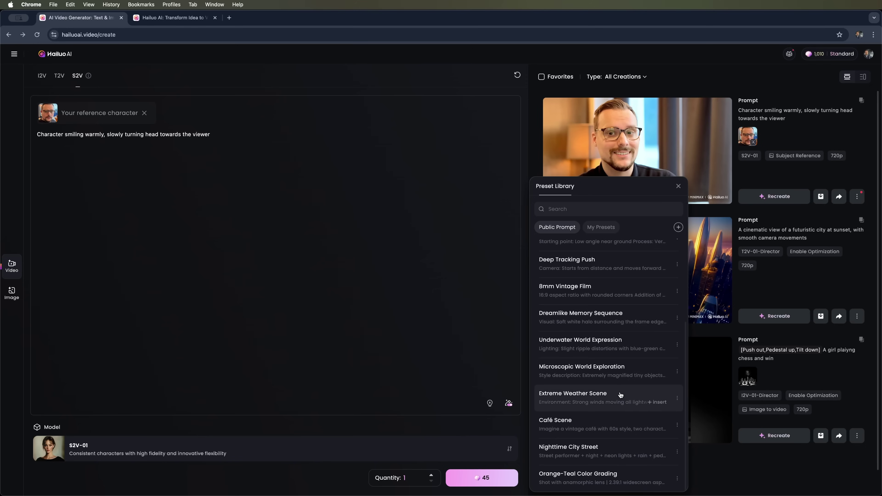
{"action": "left_click", "coordinate": [600, 425]}
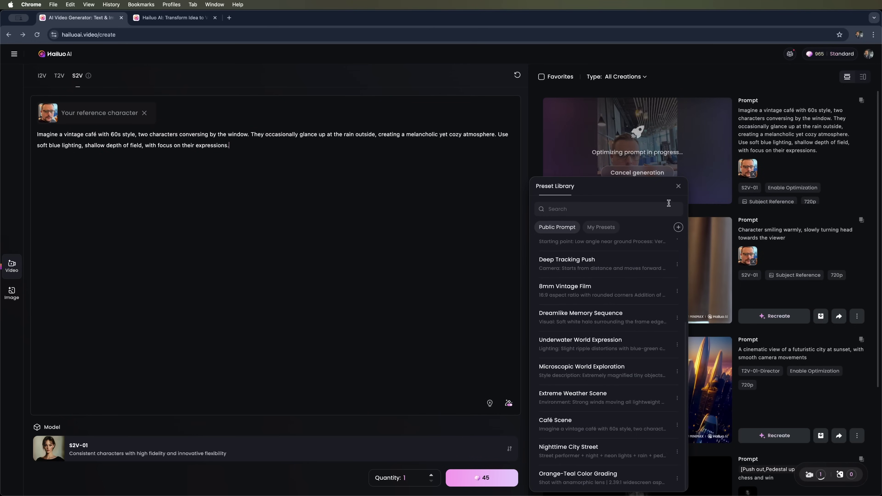
Close the Preset Library and watch the new rainy-window café video
{"action": "left_click", "coordinate": [679, 187]}
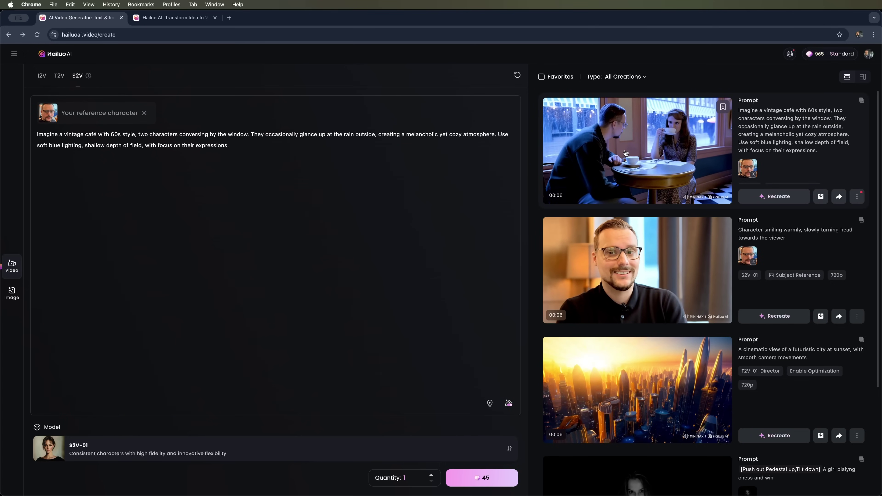
{"action": "left_click", "coordinate": [625, 153]}
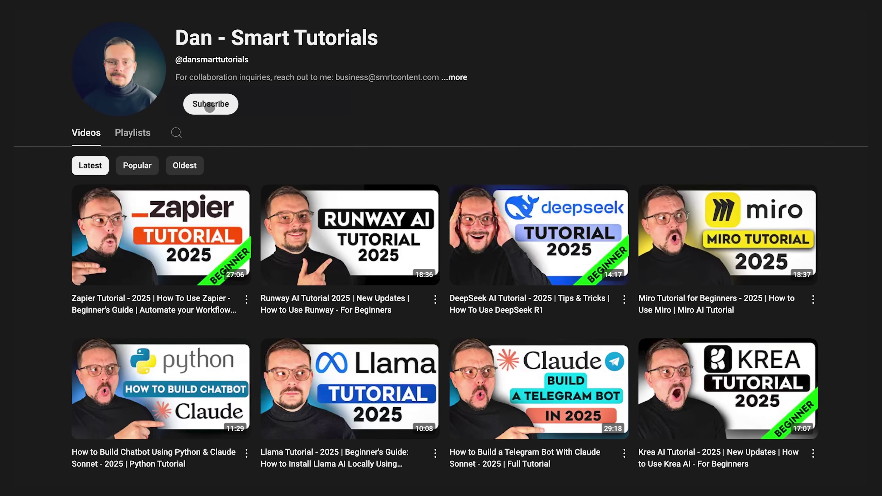
Subscribe to the tutorial channel and bring up its notification bell options
{"action": "left_click", "coordinate": [209, 104]}
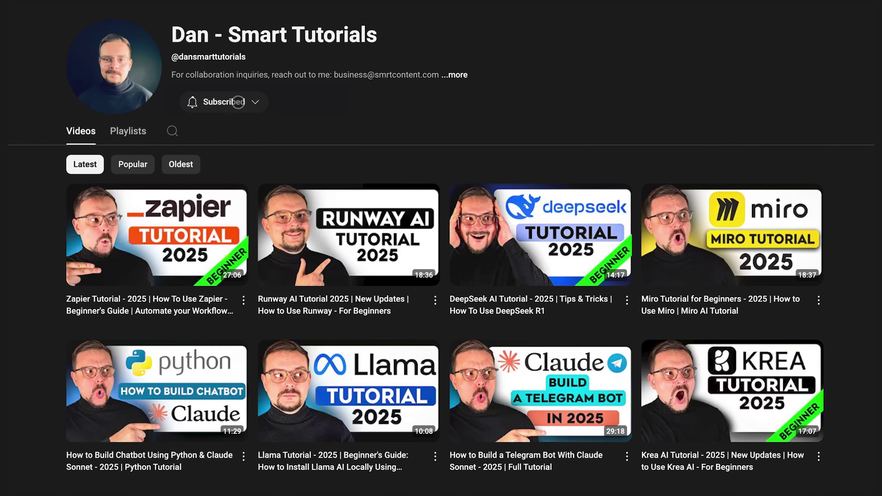
{"action": "left_click", "coordinate": [258, 104]}
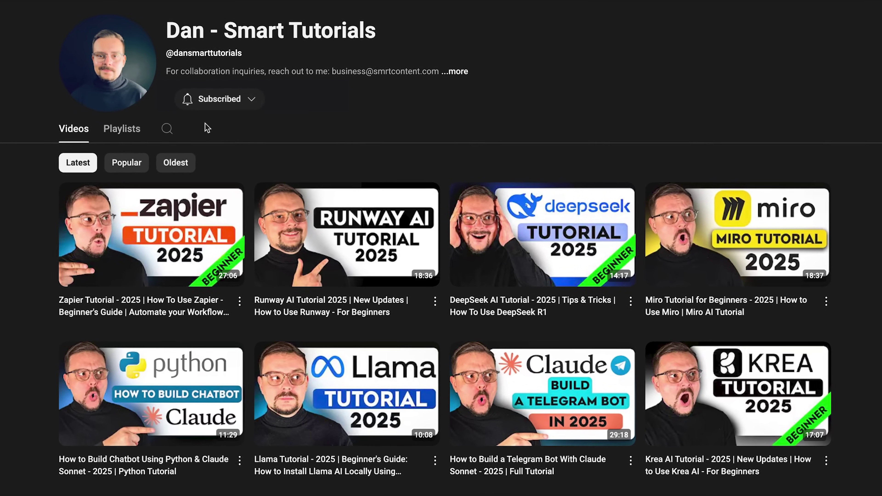